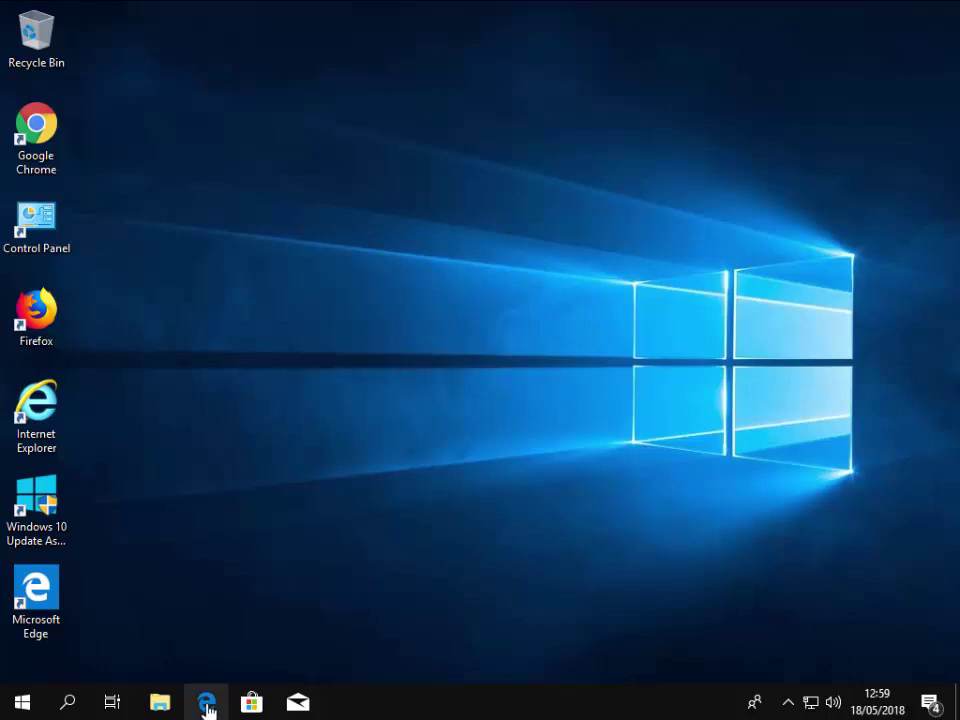
Step: Open Microsoft Edge and go to winaero.com/blog/windows-7-games-for-windows-10-anniversary-update-and-above
left_click(207, 703)
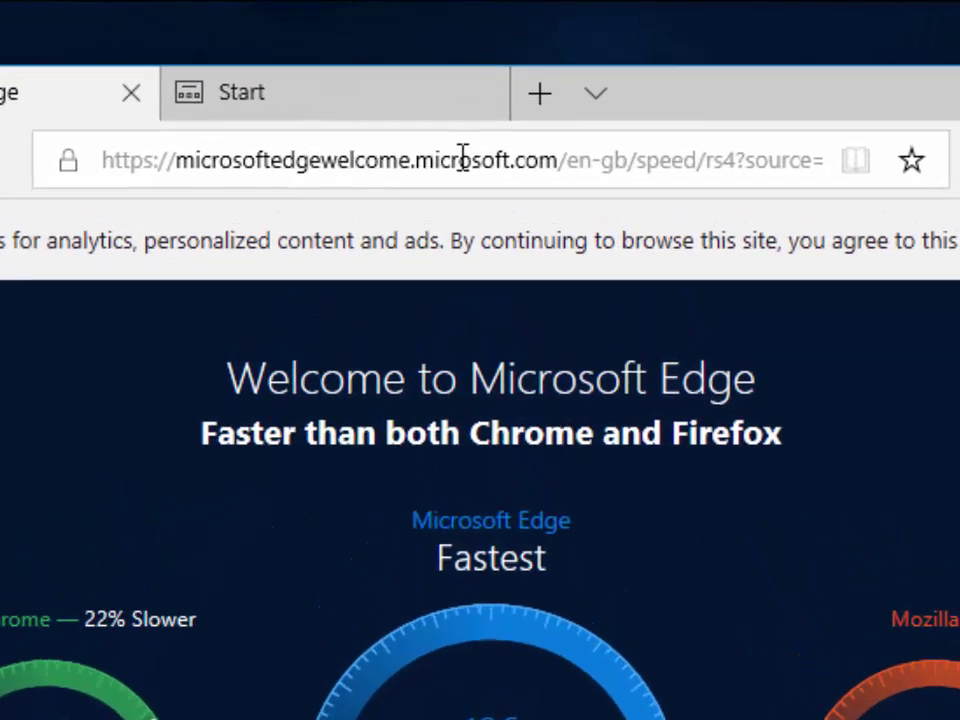
left_click(580, 166)
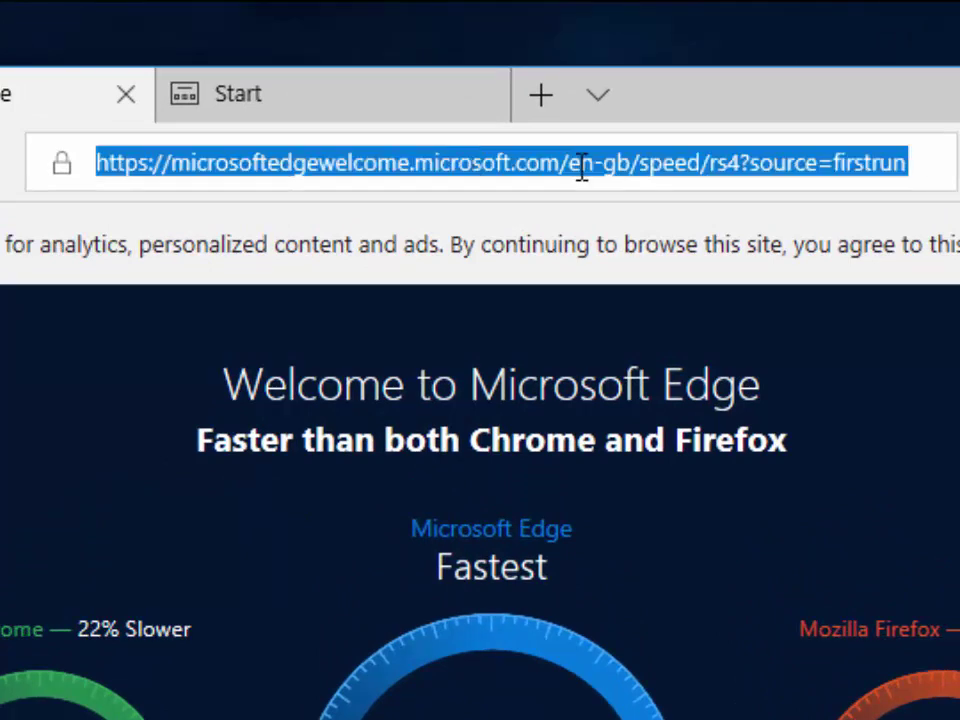
key("BackSpace")
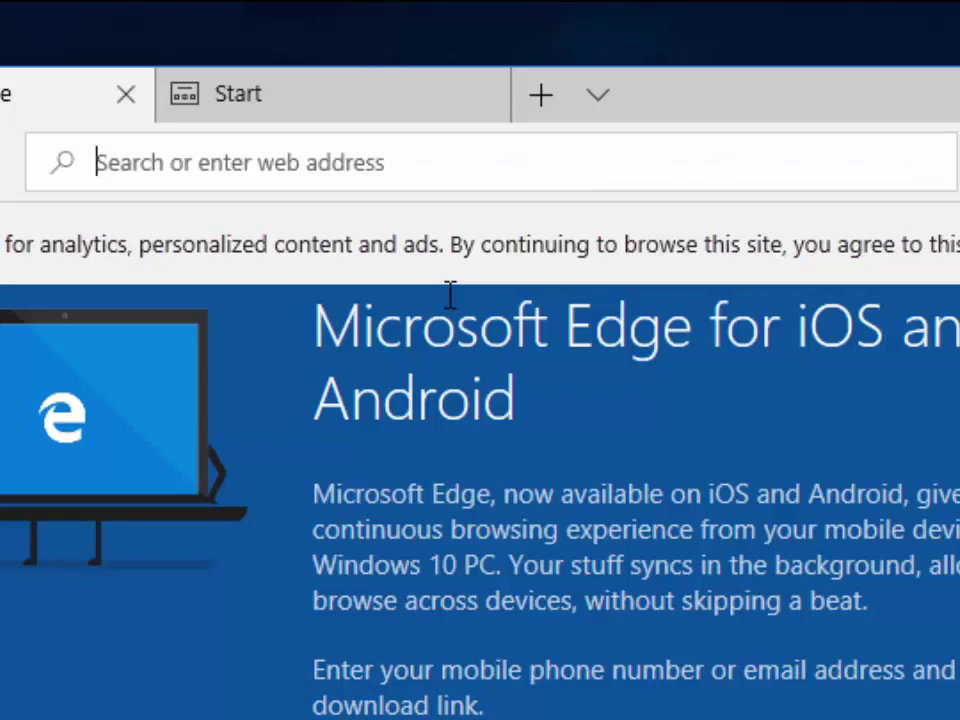
type("win")
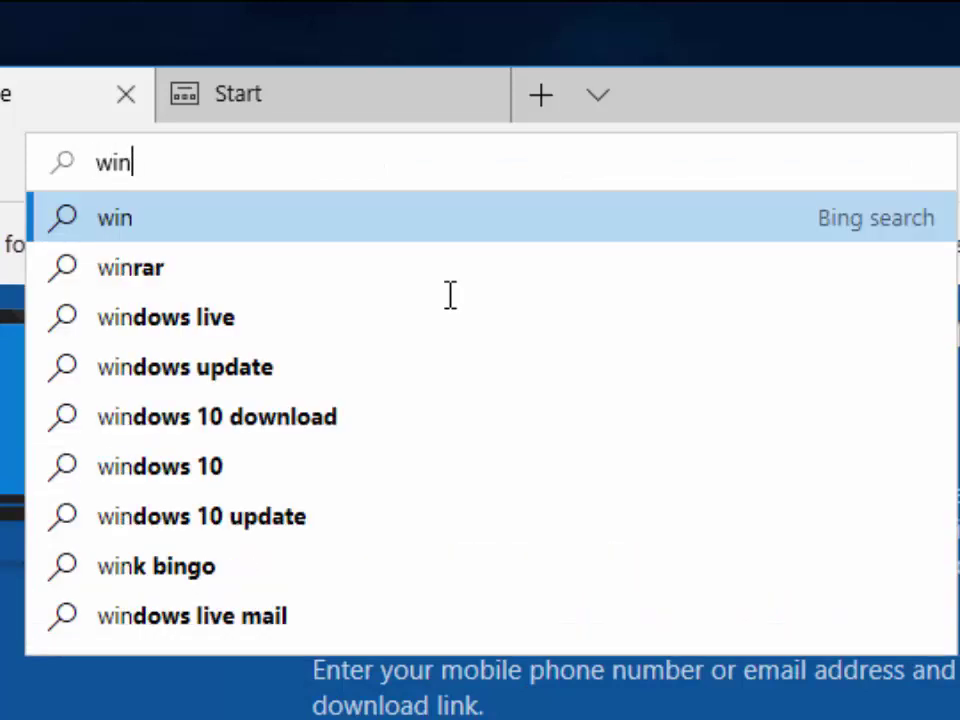
type("ar")
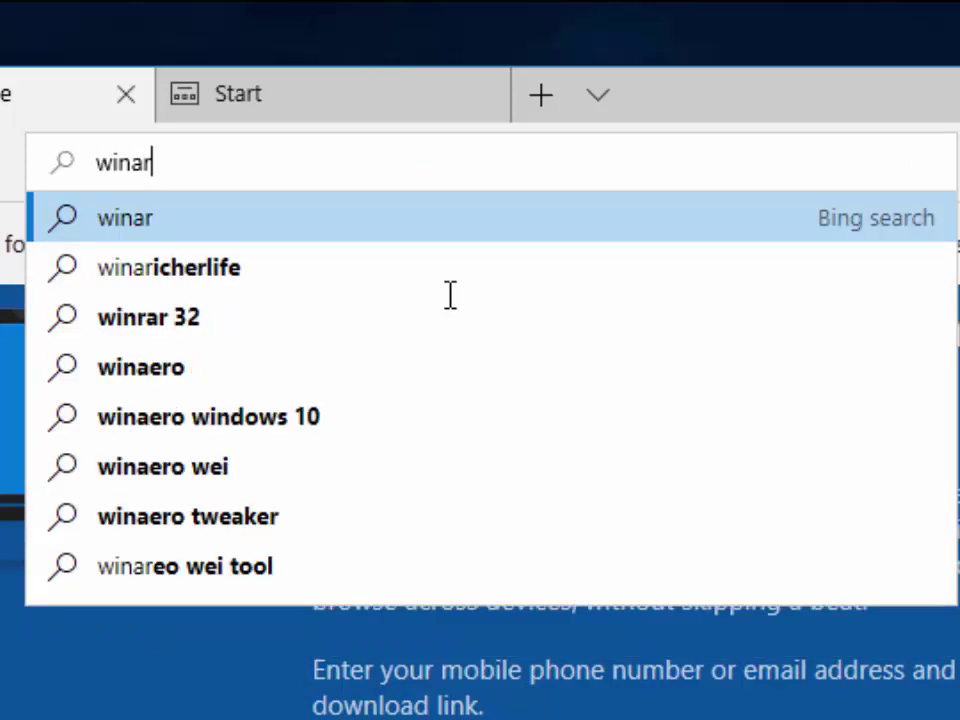
key("BackSpace")
type("e")
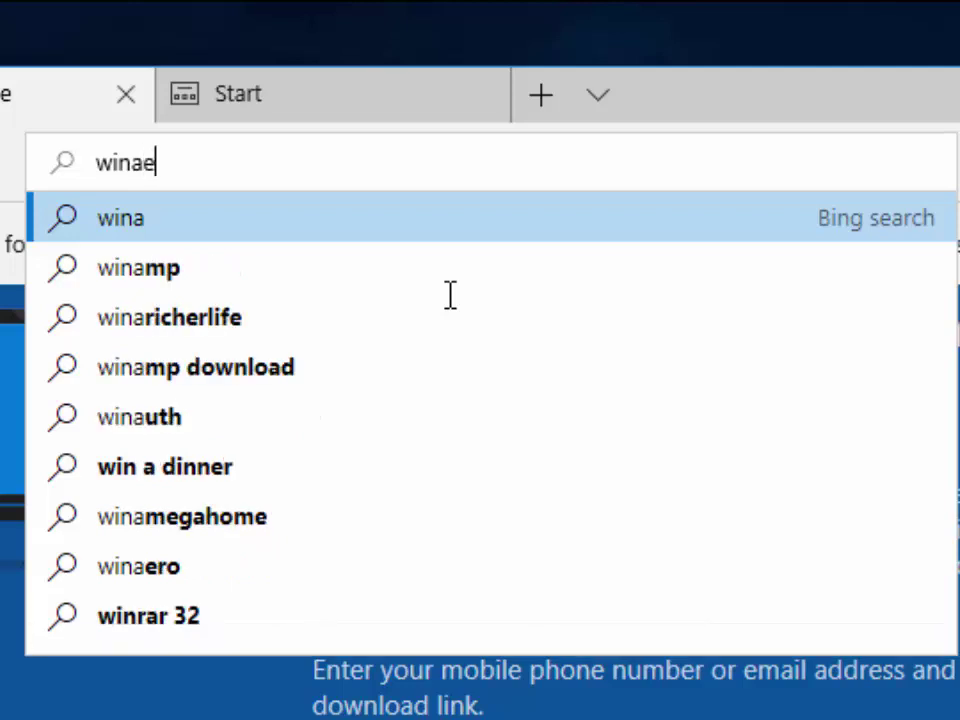
type("ro.com")
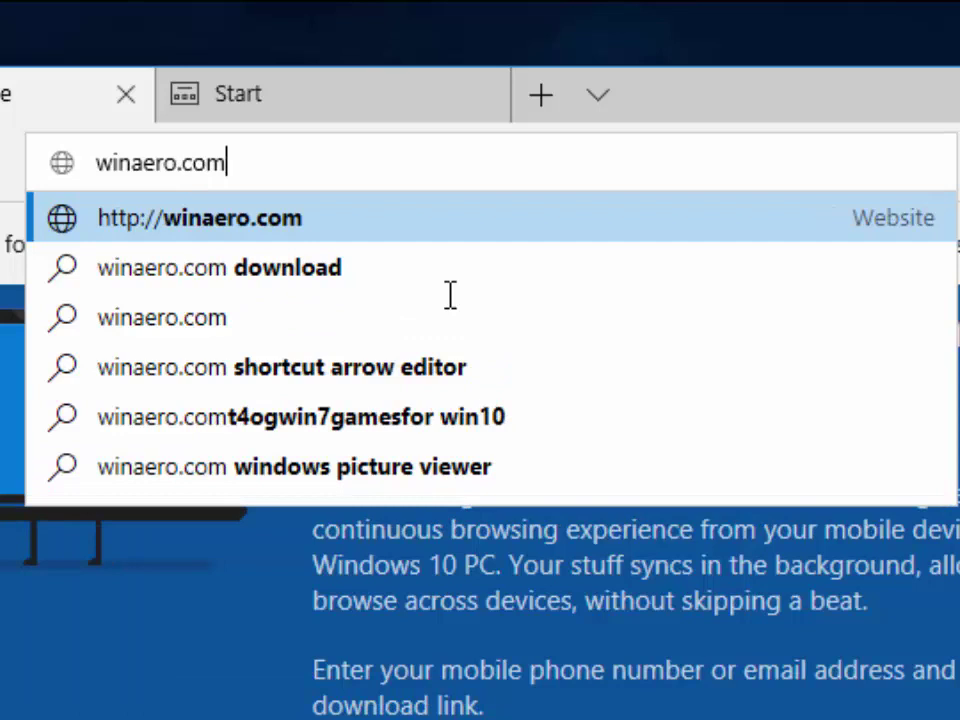
type("/blog")
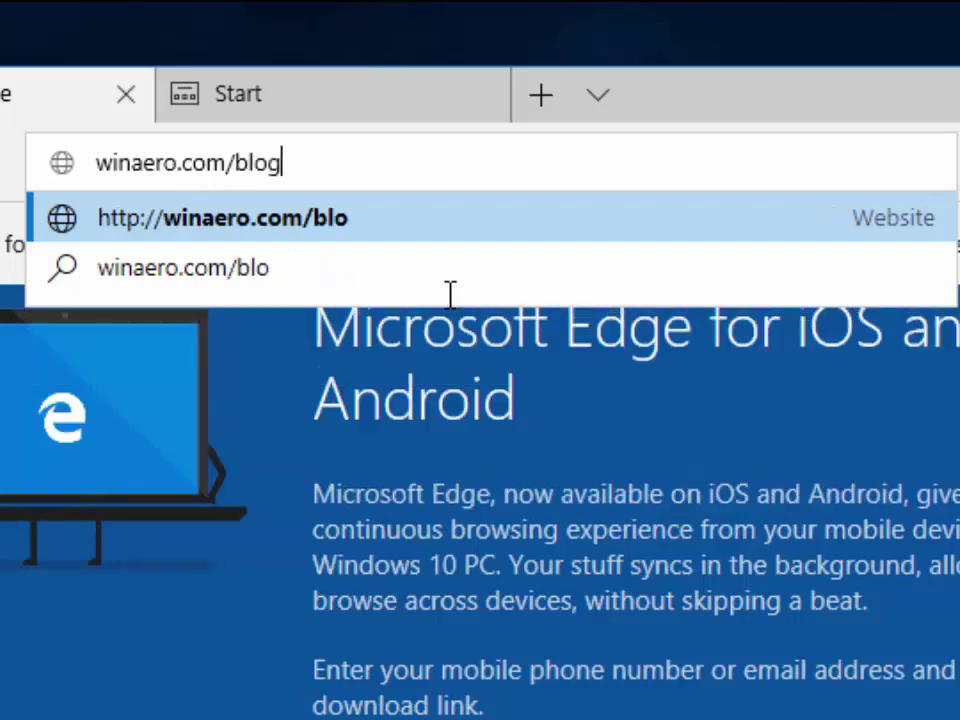
type("/wi")
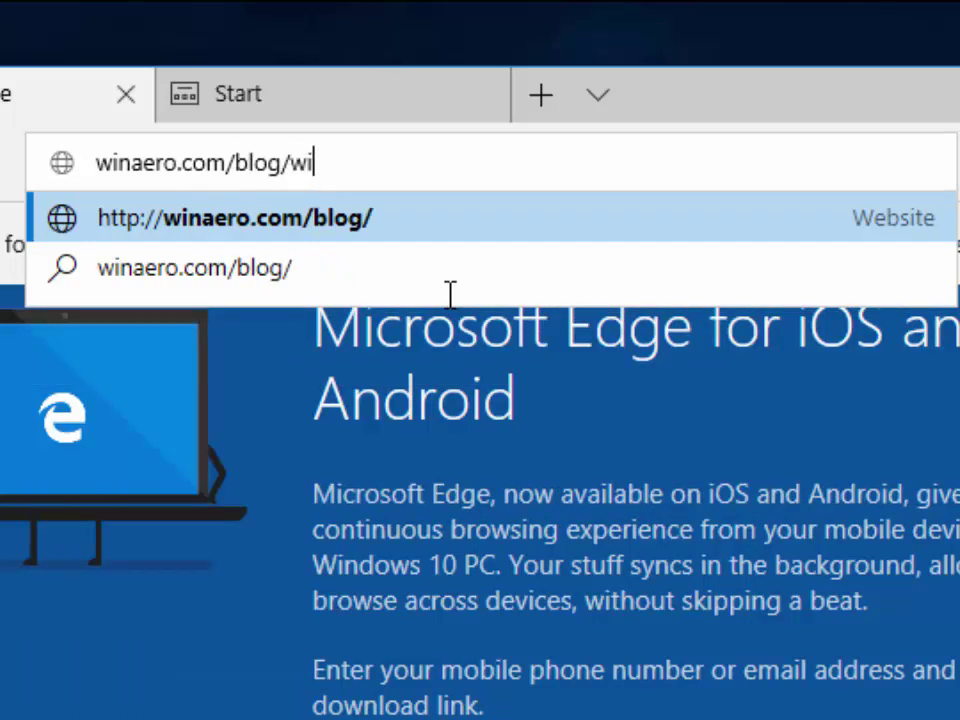
type("ndows")
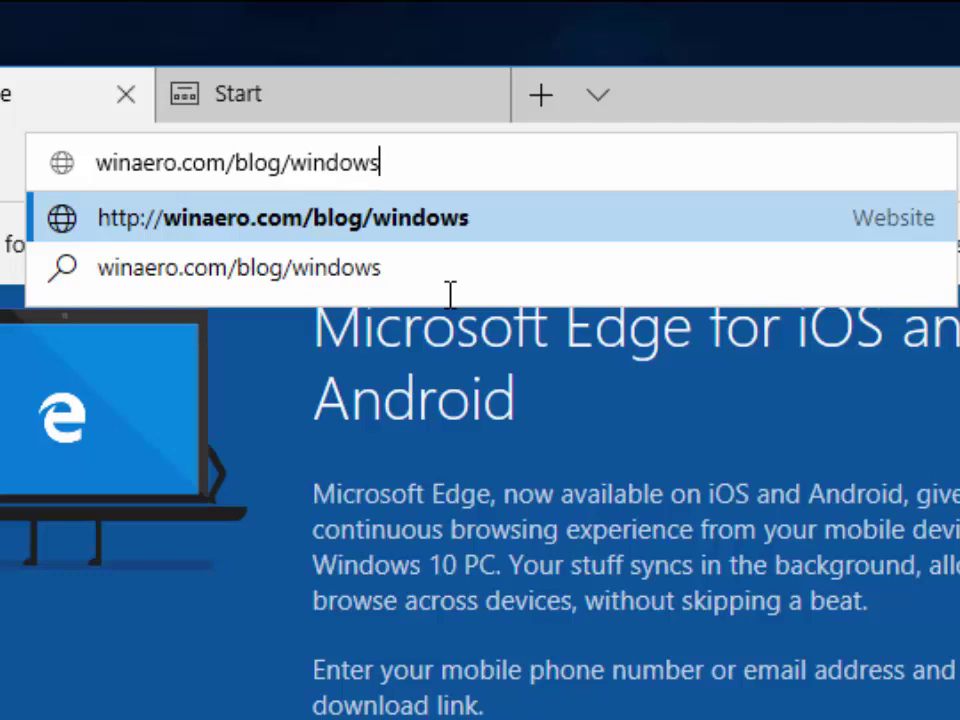
type("-7")
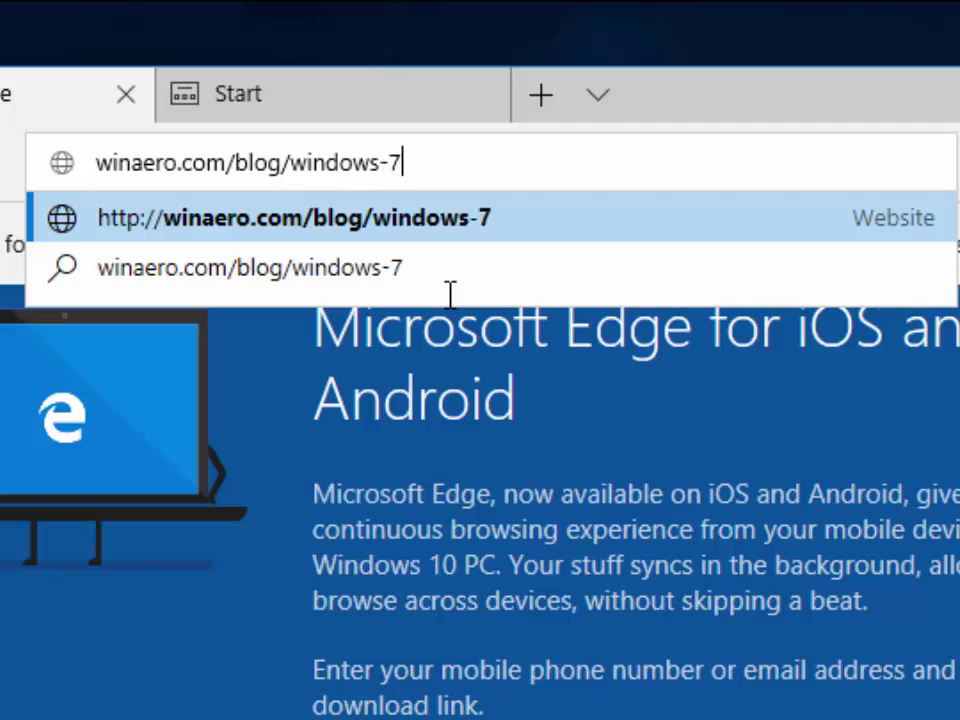
type("-games")
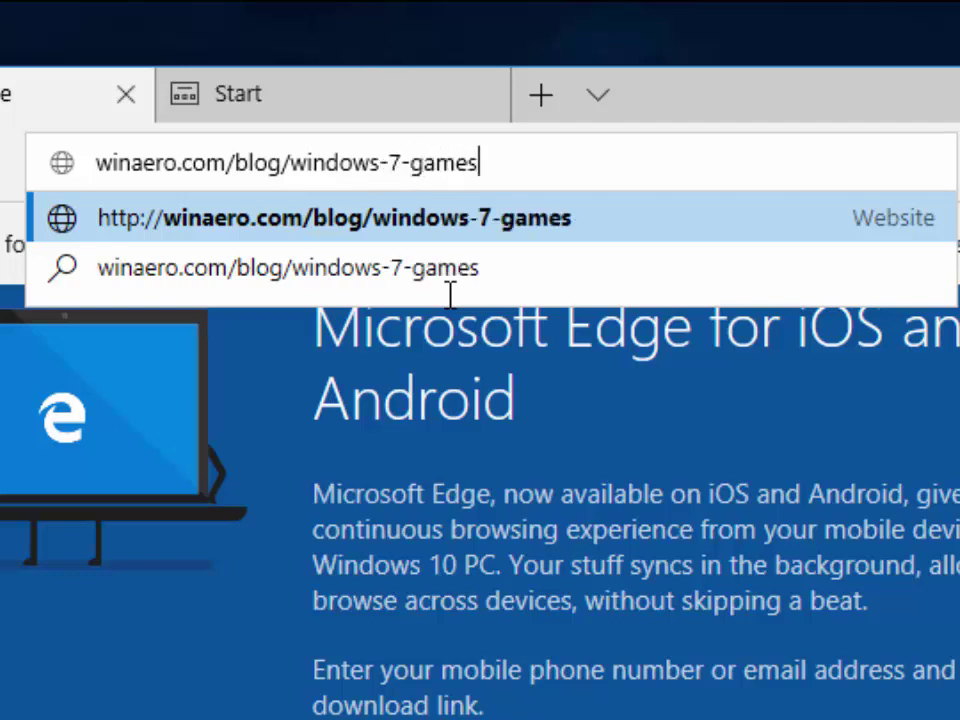
type("-for-")
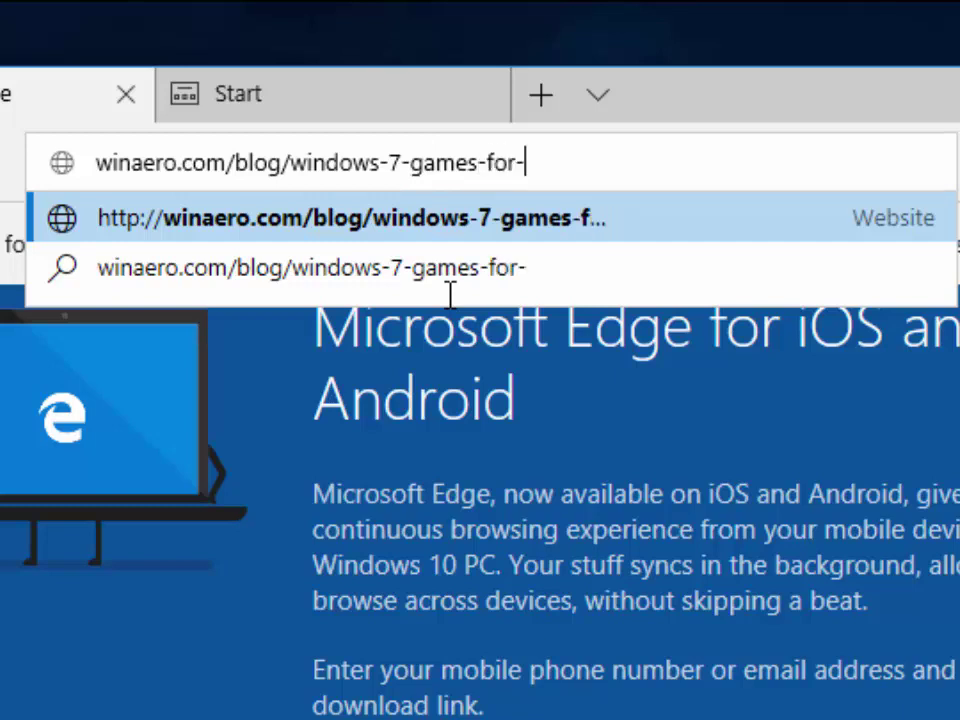
type("windows")
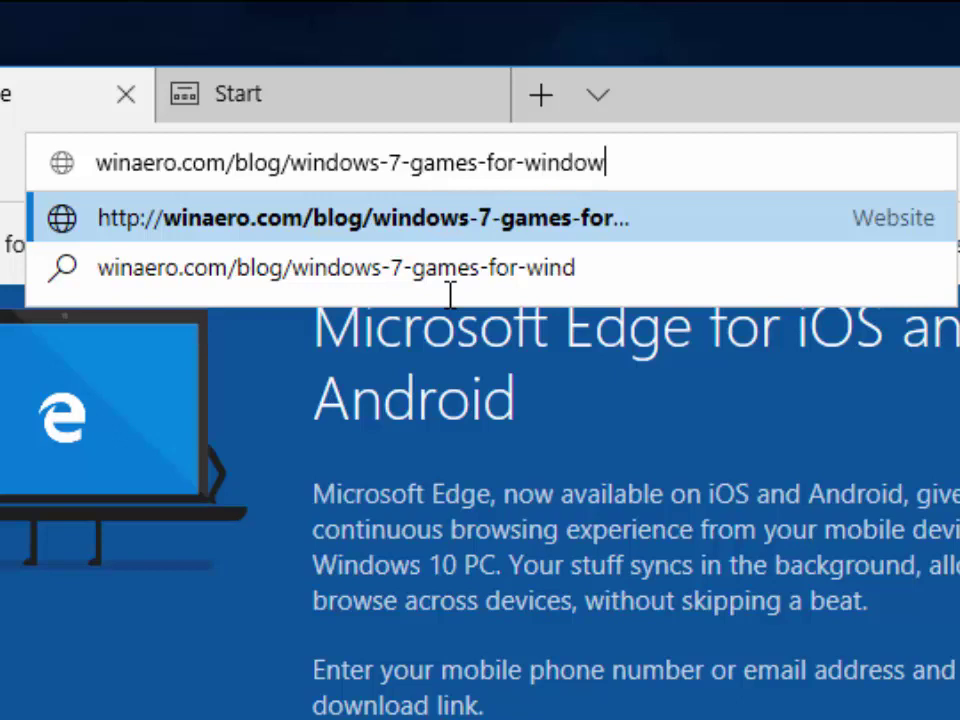
type("-")
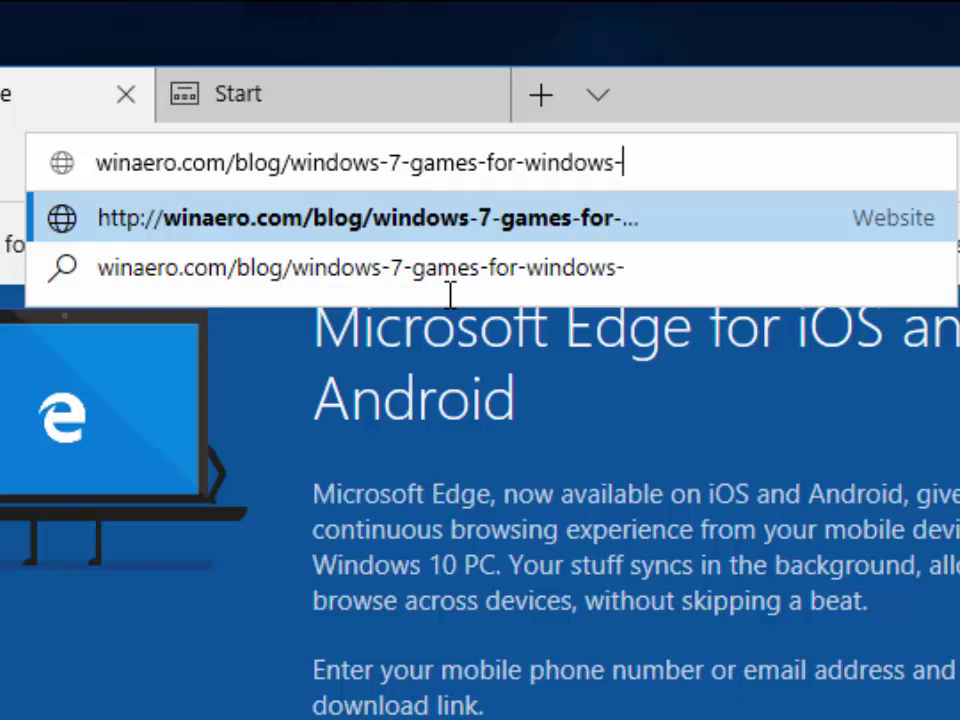
type("10-anni")
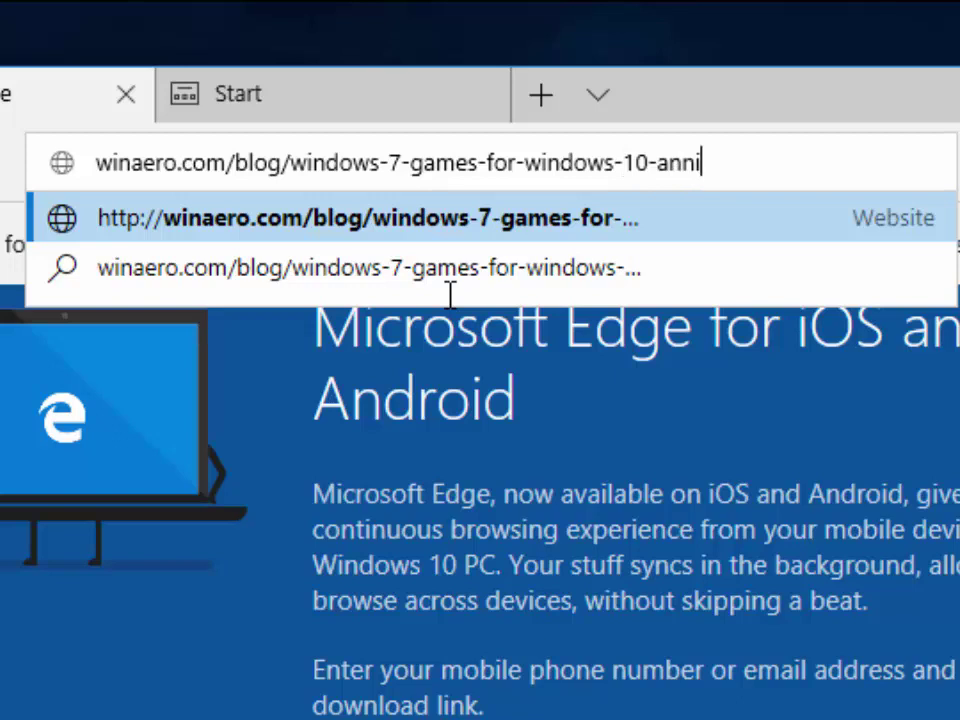
type("versary-")
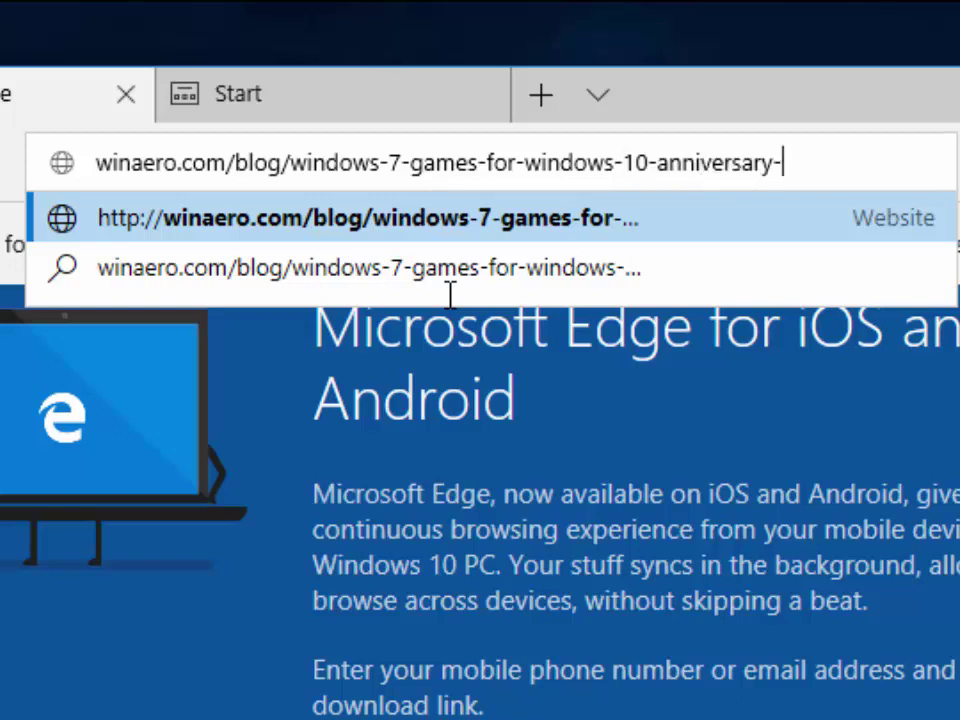
type("update")
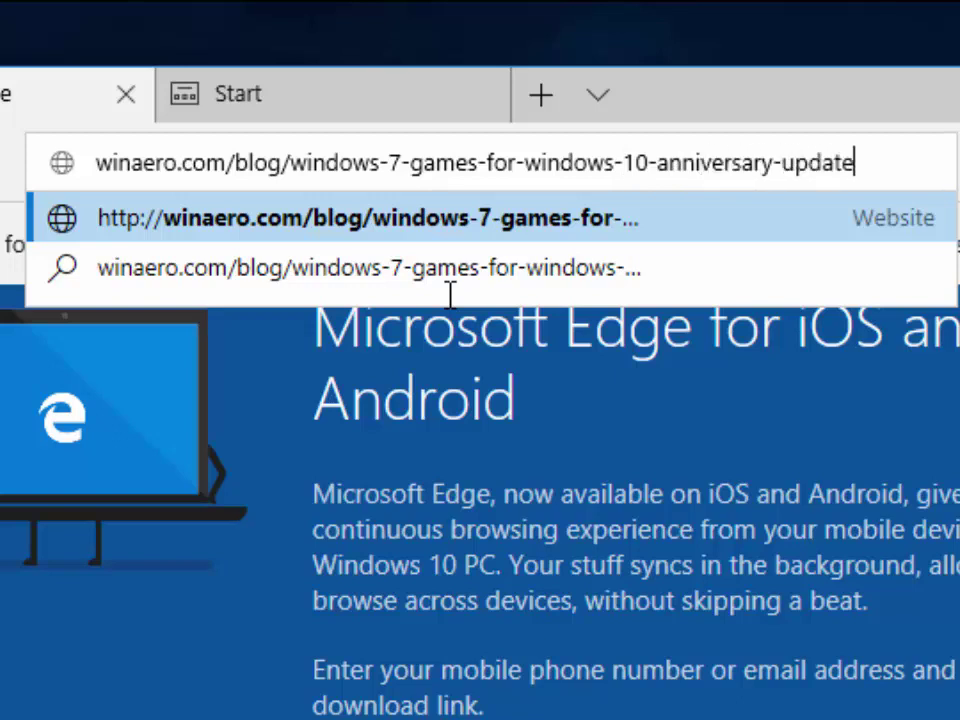
type("-and")
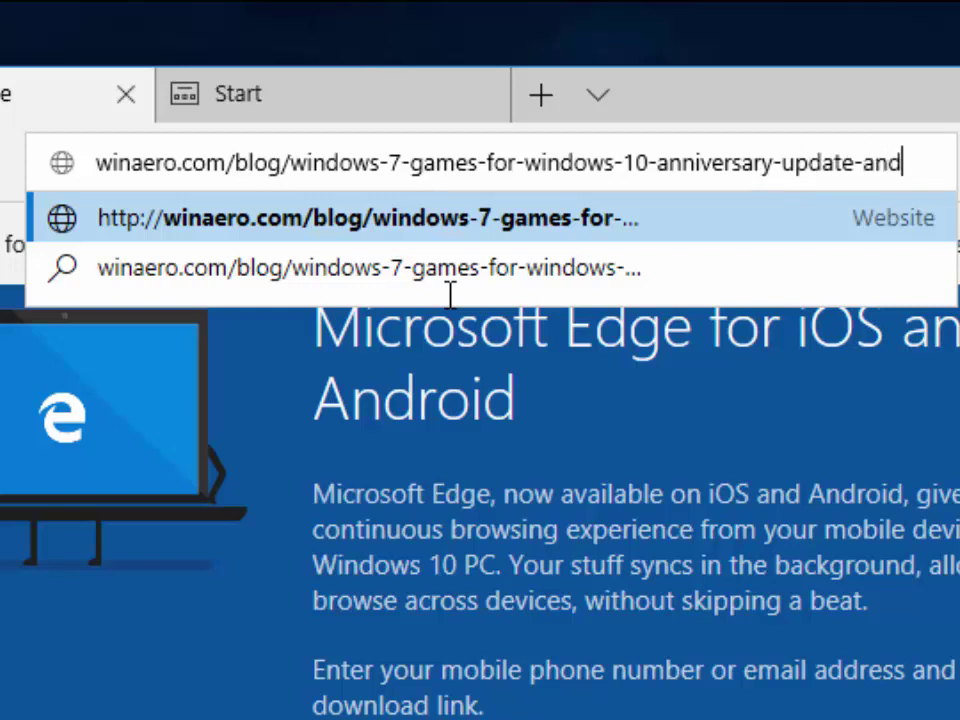
type("-above")
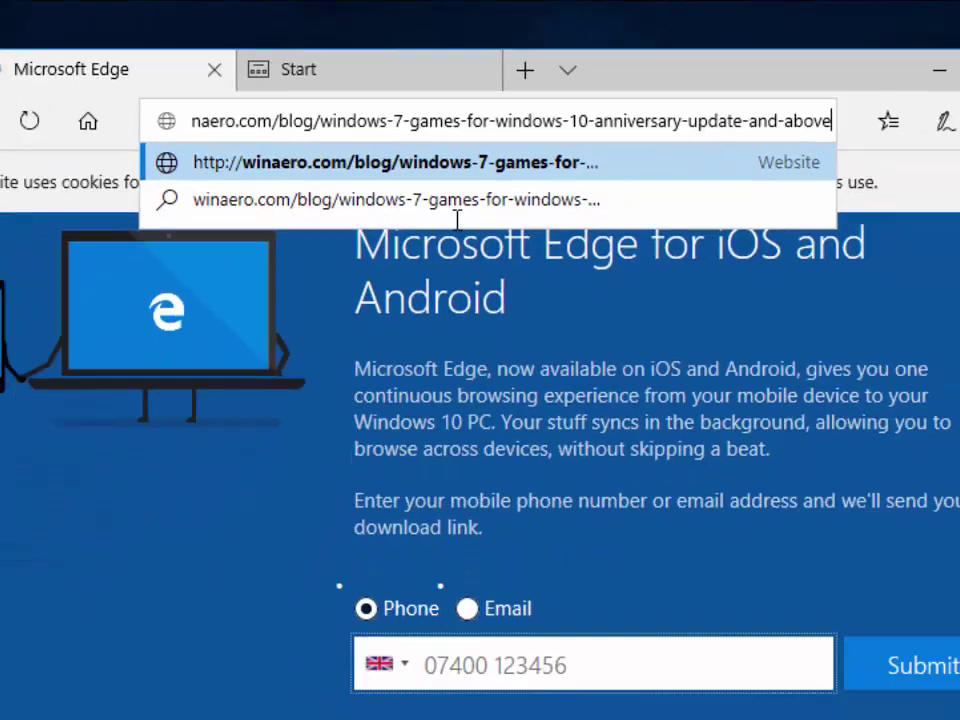
key("Return")
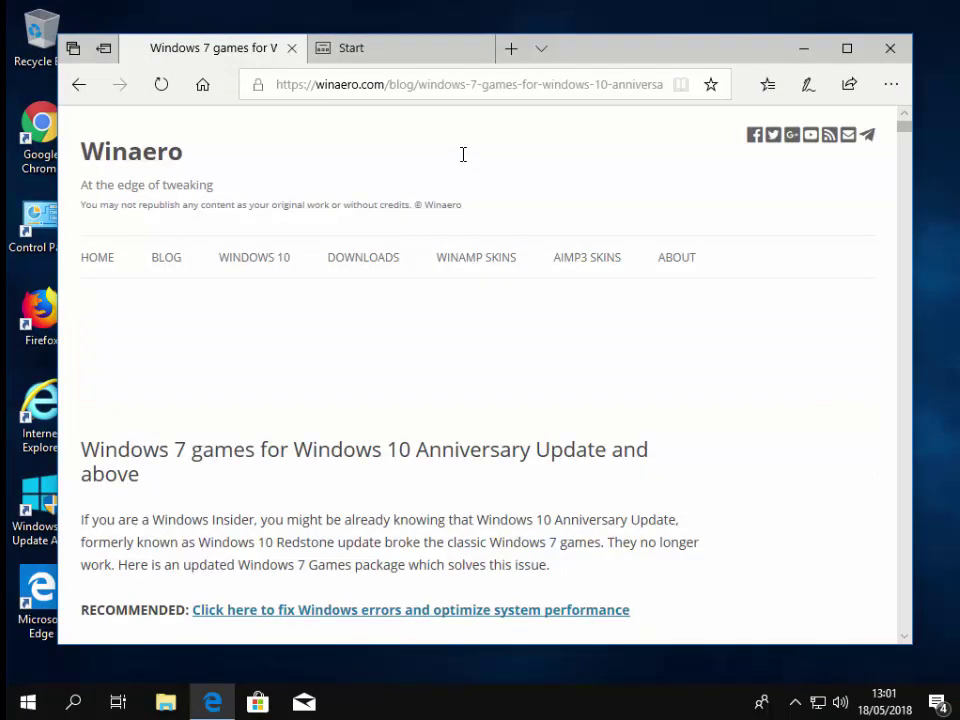
Step: Follow the article's Windows 7 Games link, then download the Windows 7 games for Windows 10 ZIP archive and open it
scroll(472, 226, "down", 3)
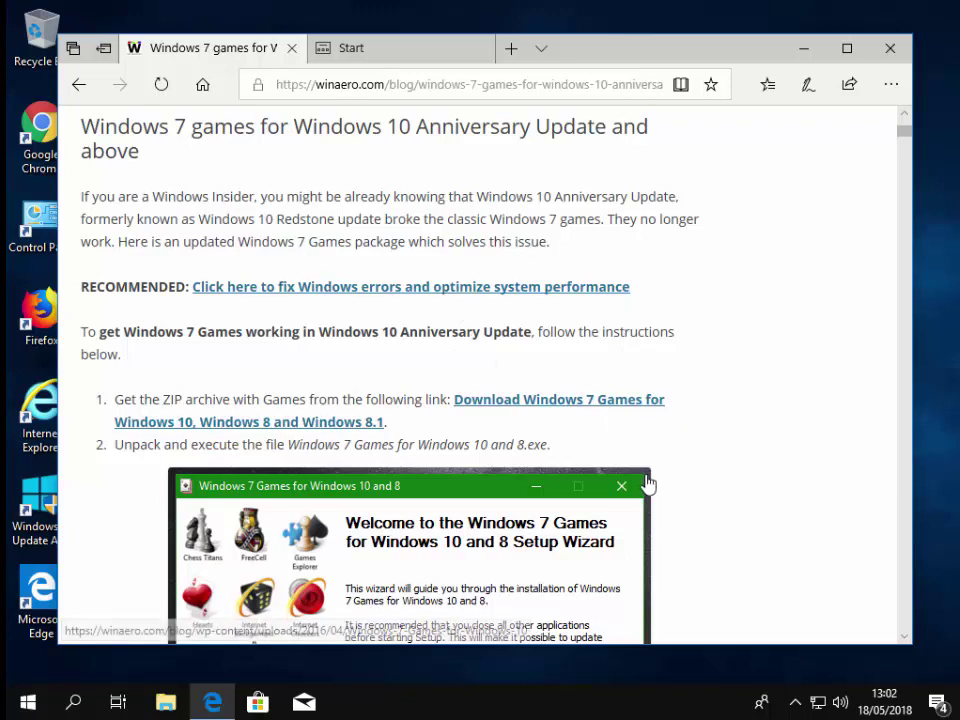
left_click(570, 406)
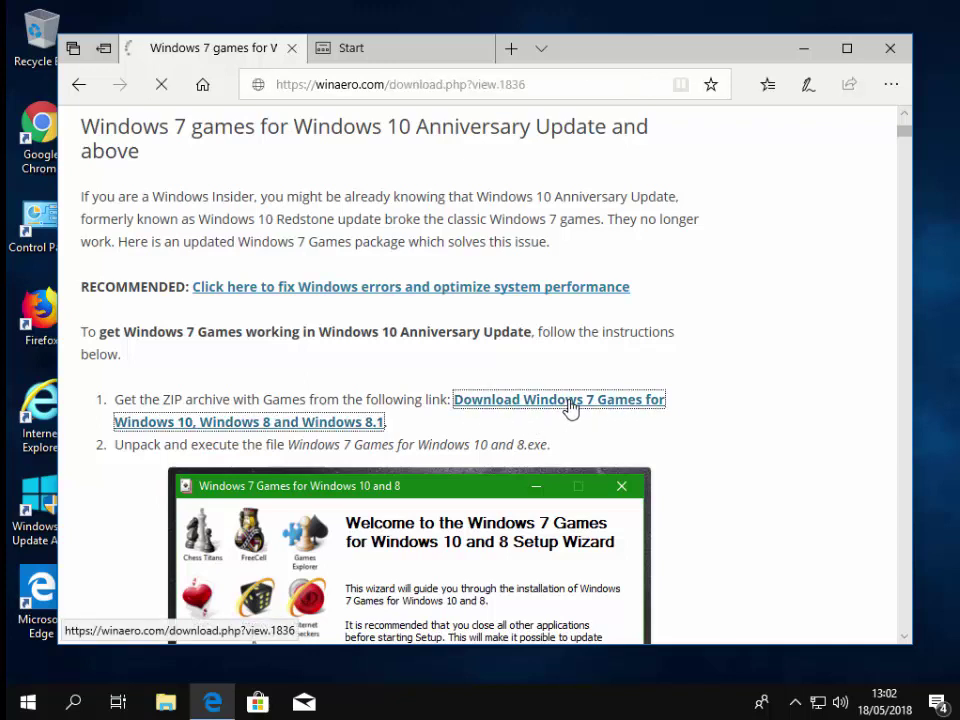
scroll(583, 560, "down", 6)
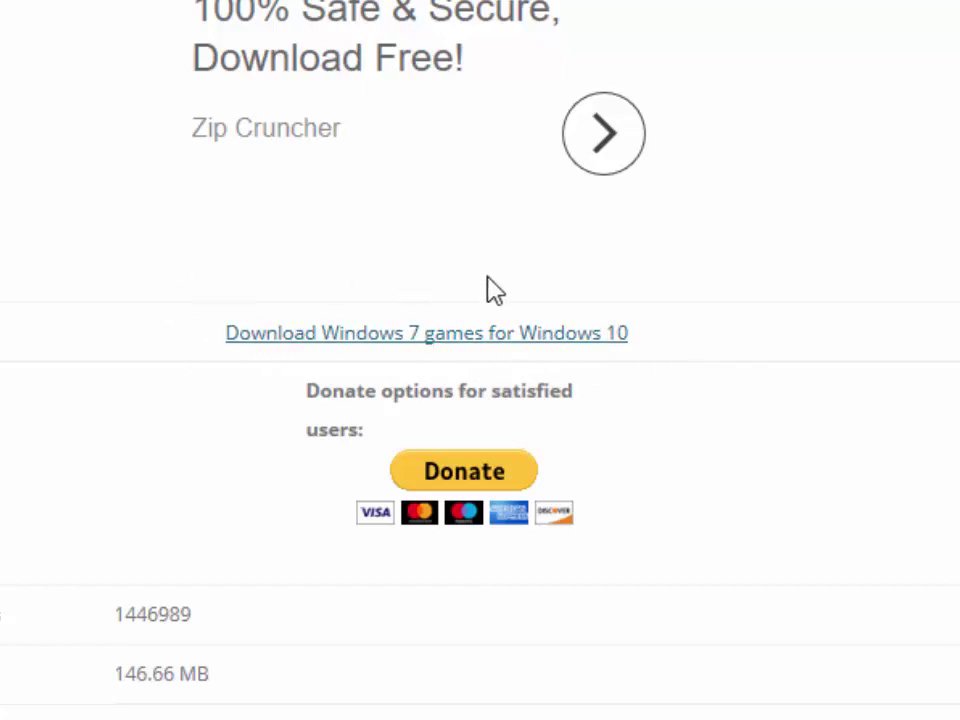
left_click(488, 336)
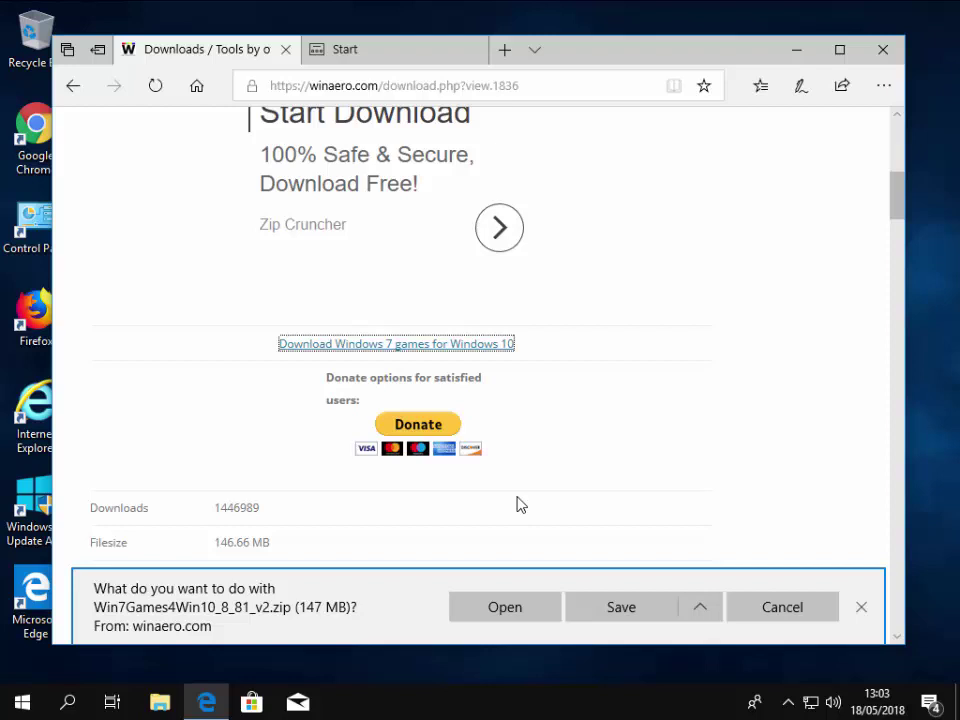
left_click(531, 612)
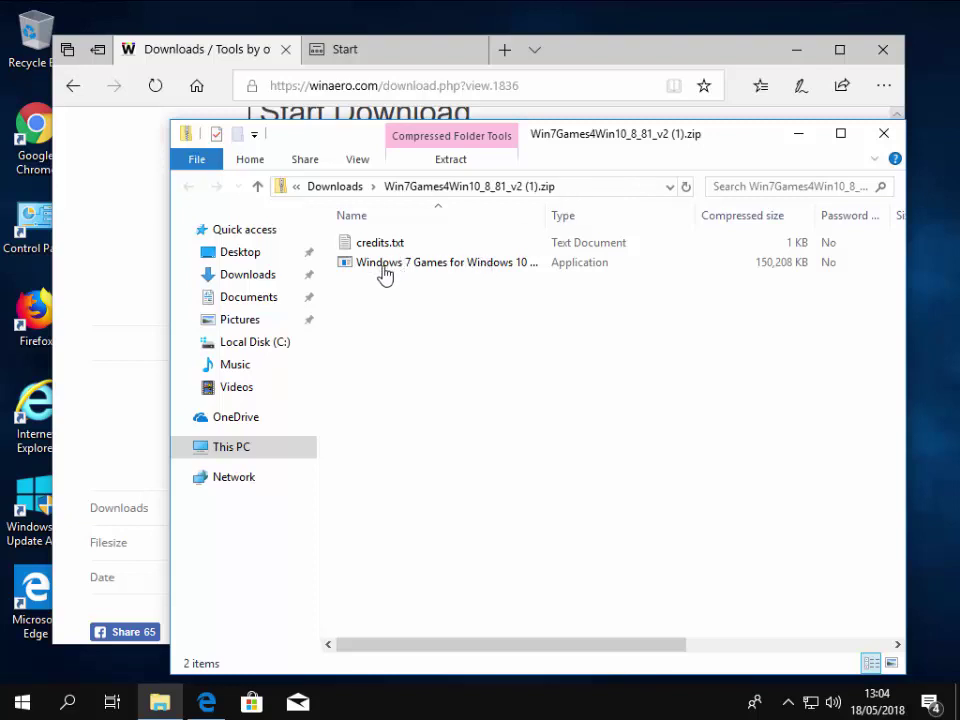
Step: Extract all files from the games archive to the default destination folder, showing the extracted files when complete
double_click(513, 263)
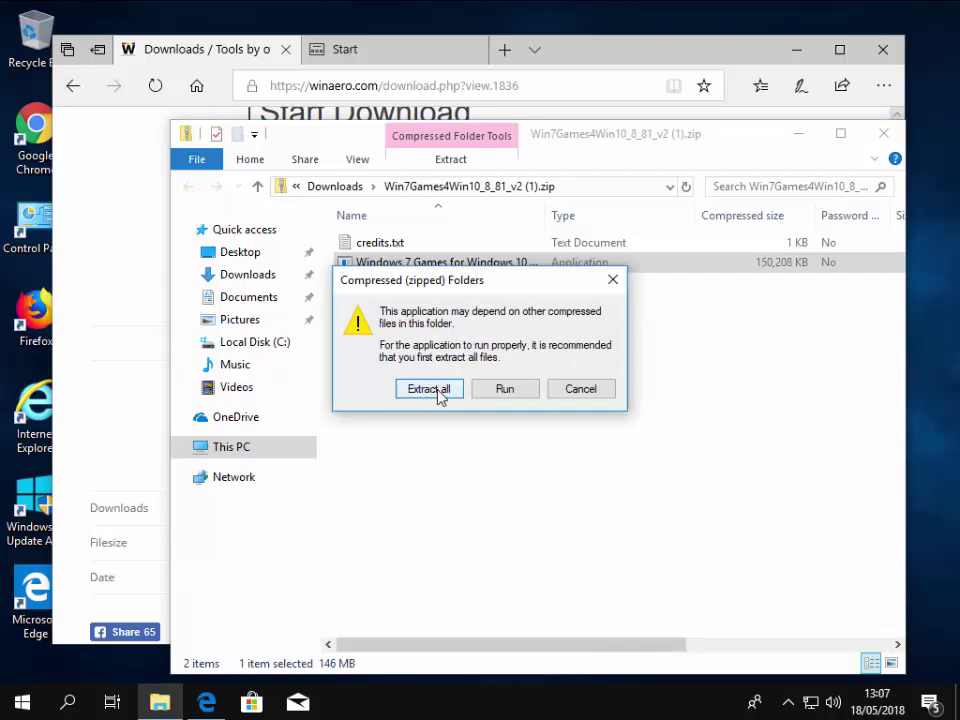
left_click(432, 391)
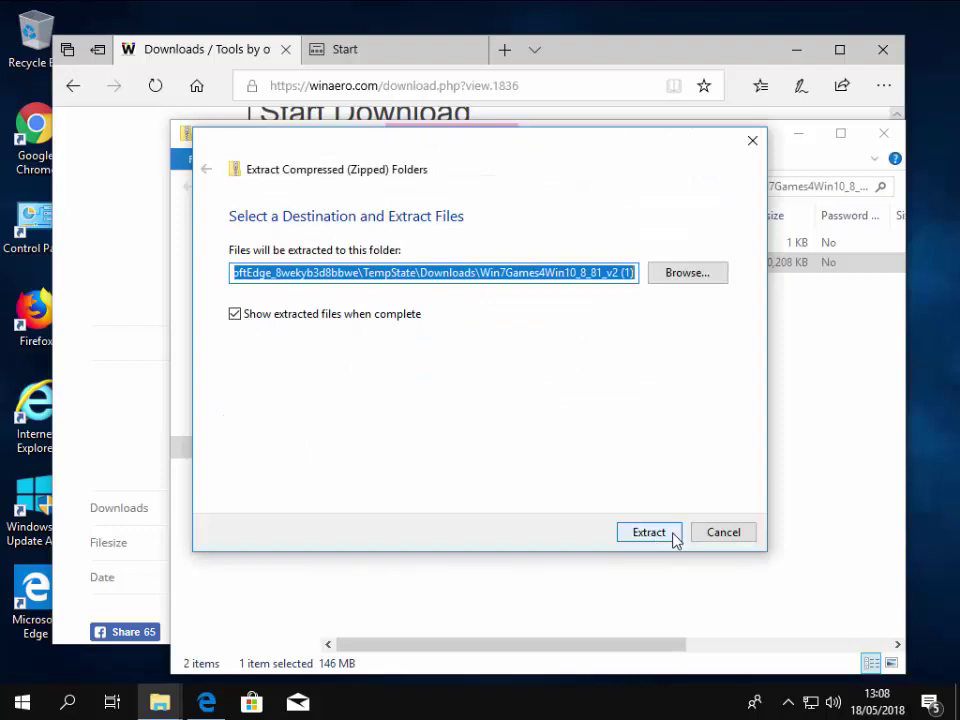
left_click(674, 538)
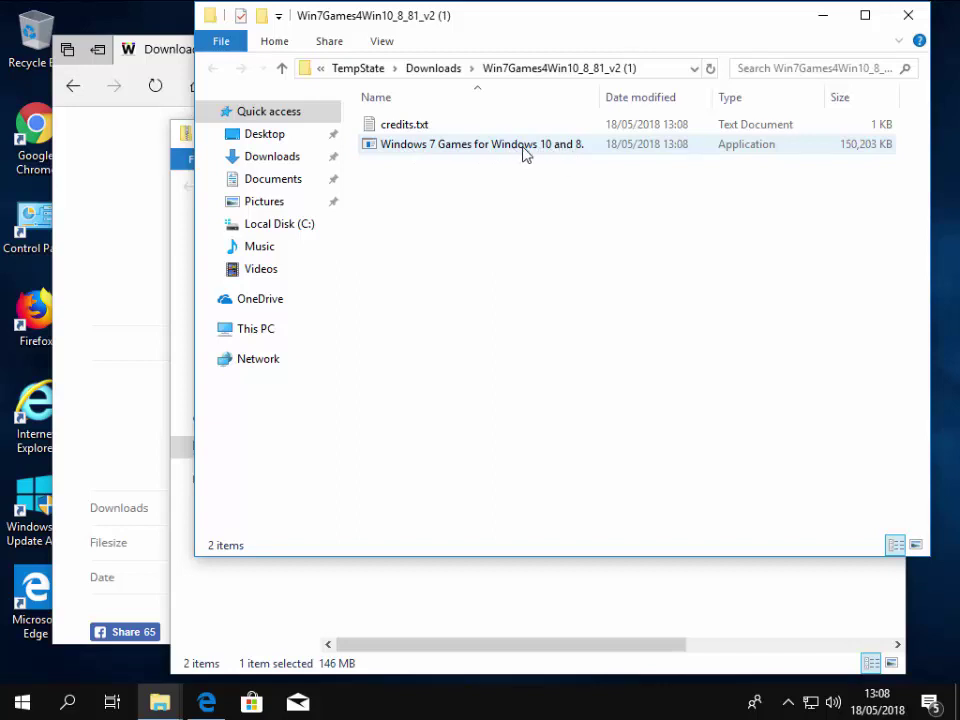
Step: Run the extracted Windows 7 Games for Windows 10 and 8 installer as administrator and allow it to make changes
left_click(525, 152)
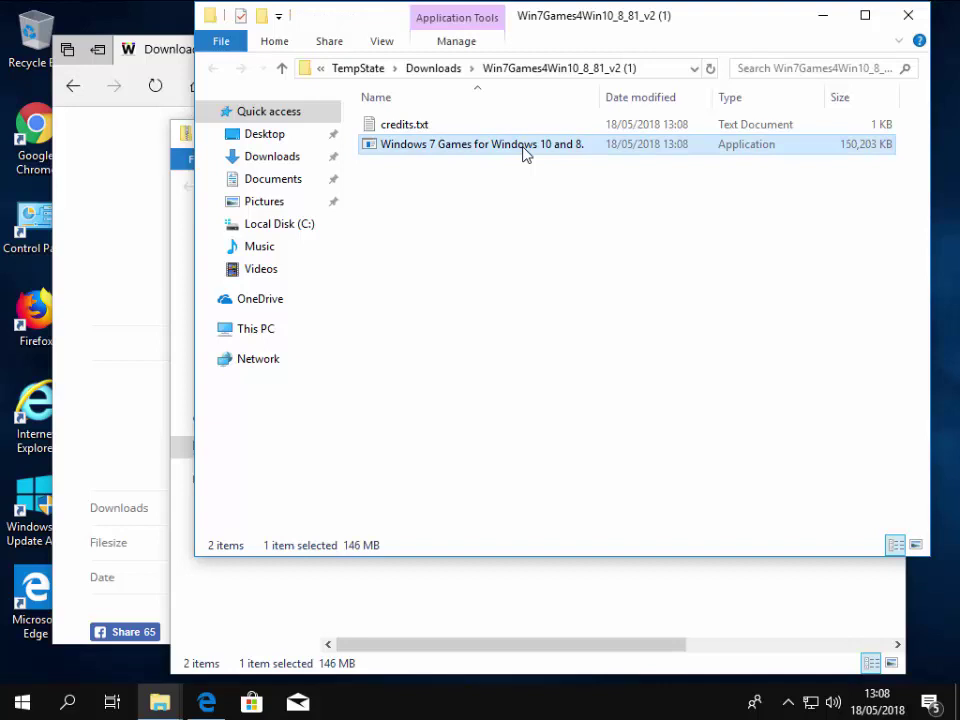
right_click(524, 151)
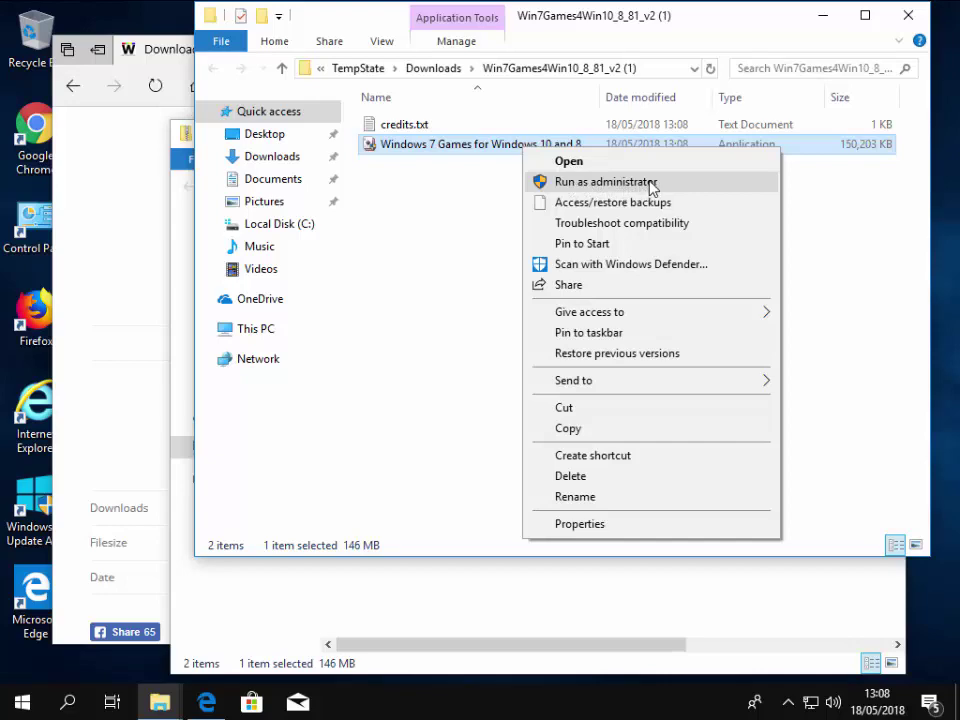
left_click(605, 182)
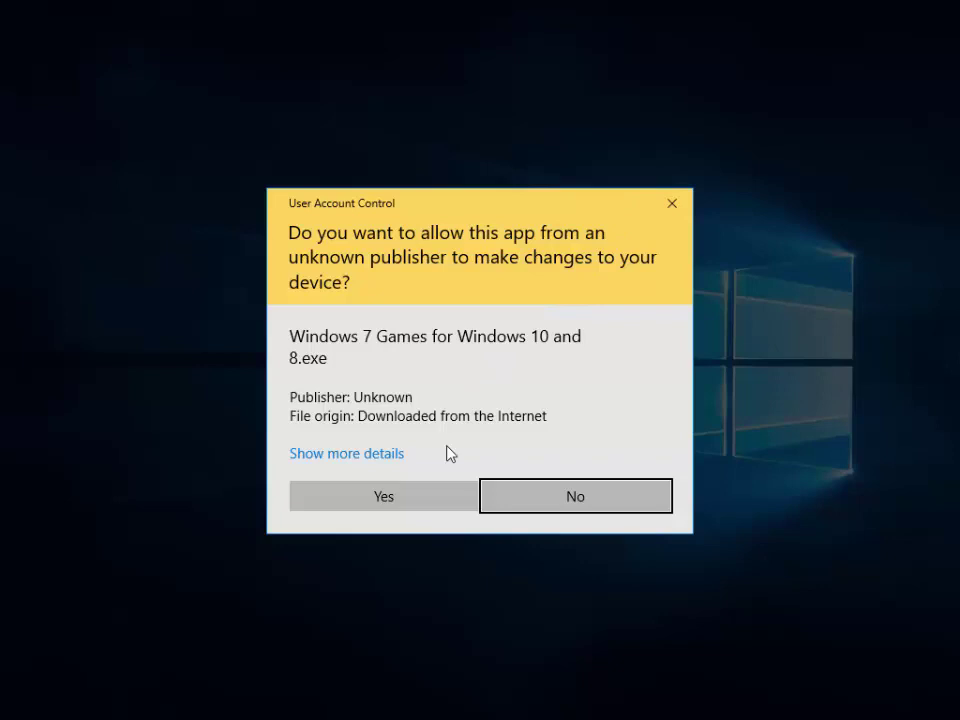
left_click(413, 505)
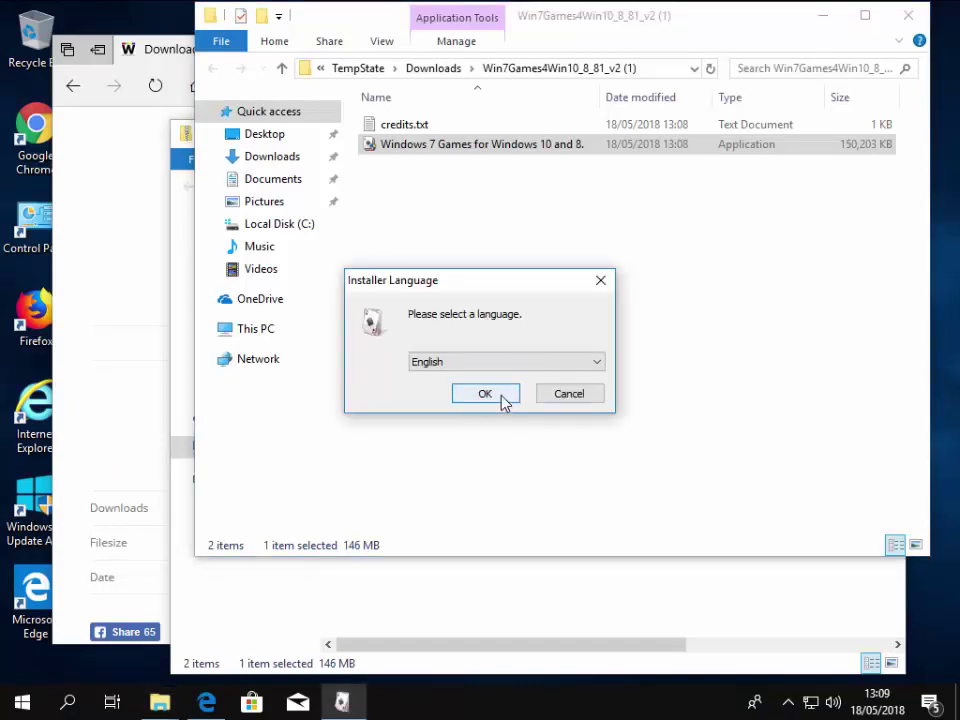
Step: Install the games in English with all listed components selected, and finish setup with the Winaero Tweaker discovery option turned off
left_click(485, 394)
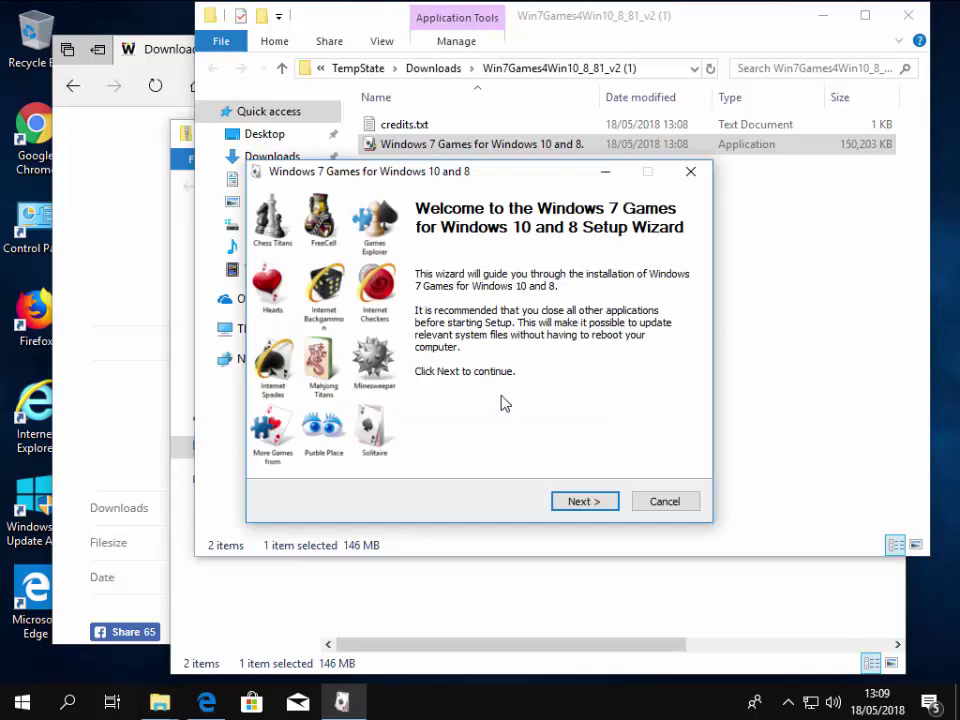
left_click(610, 503)
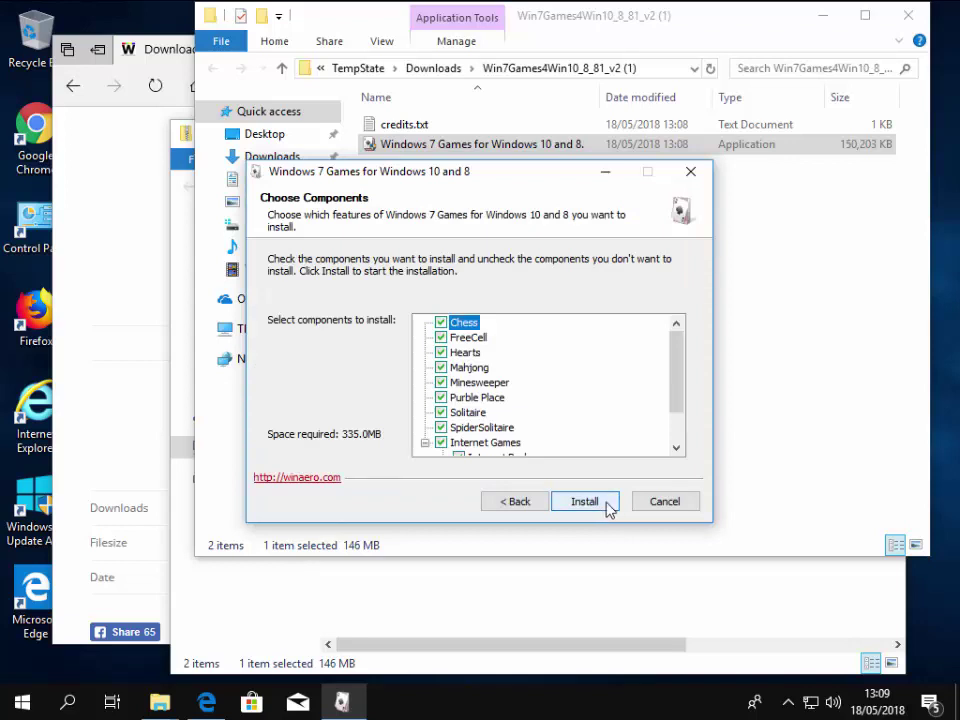
left_click(610, 503)
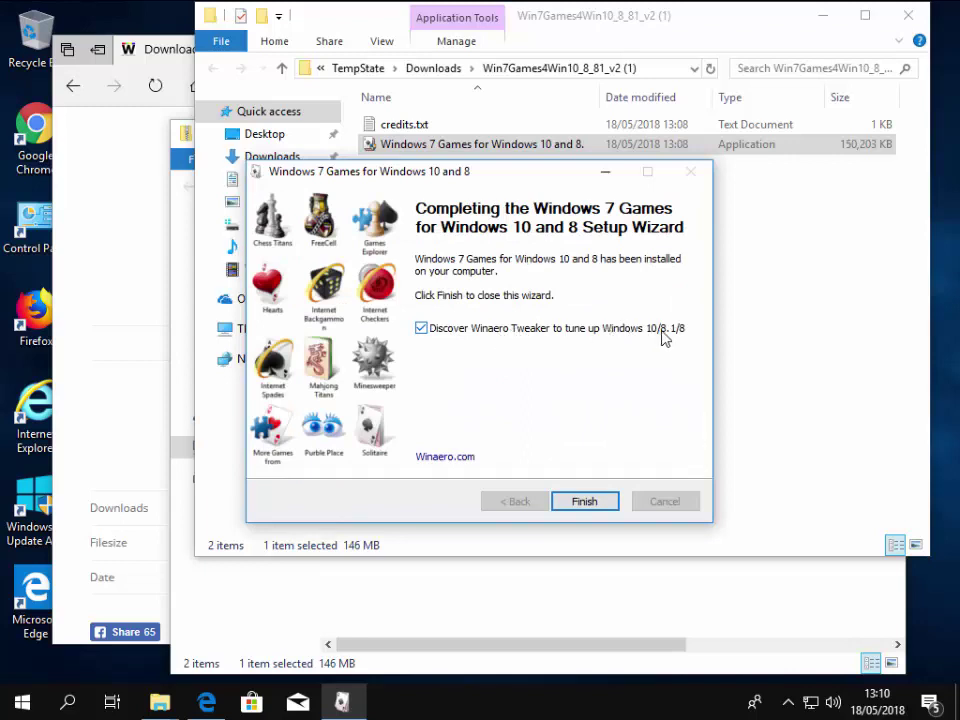
left_click(425, 335)
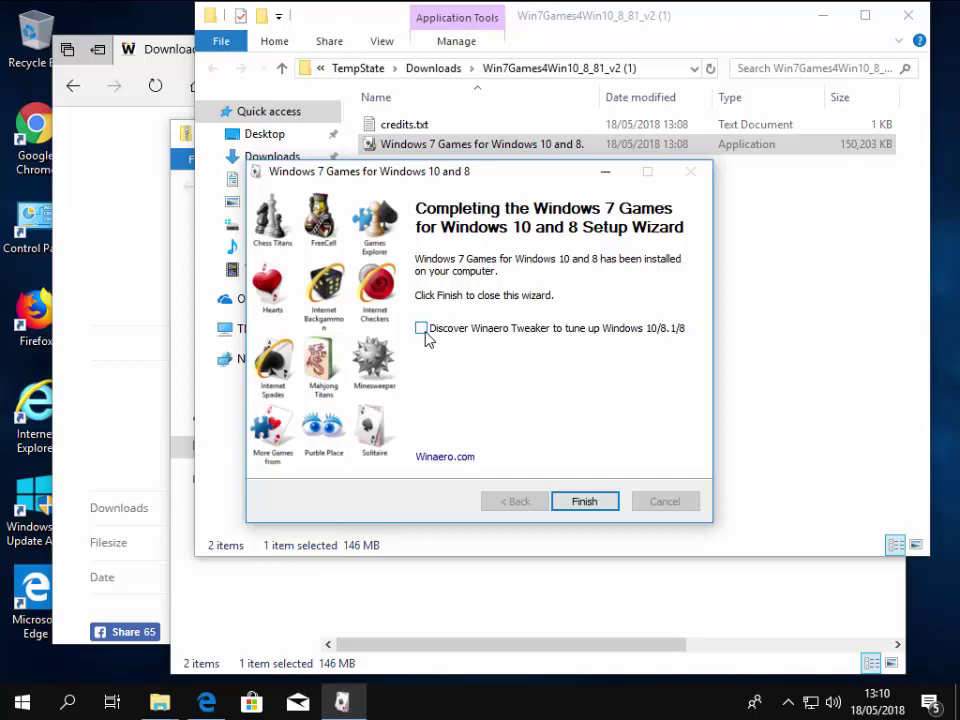
left_click(615, 509)
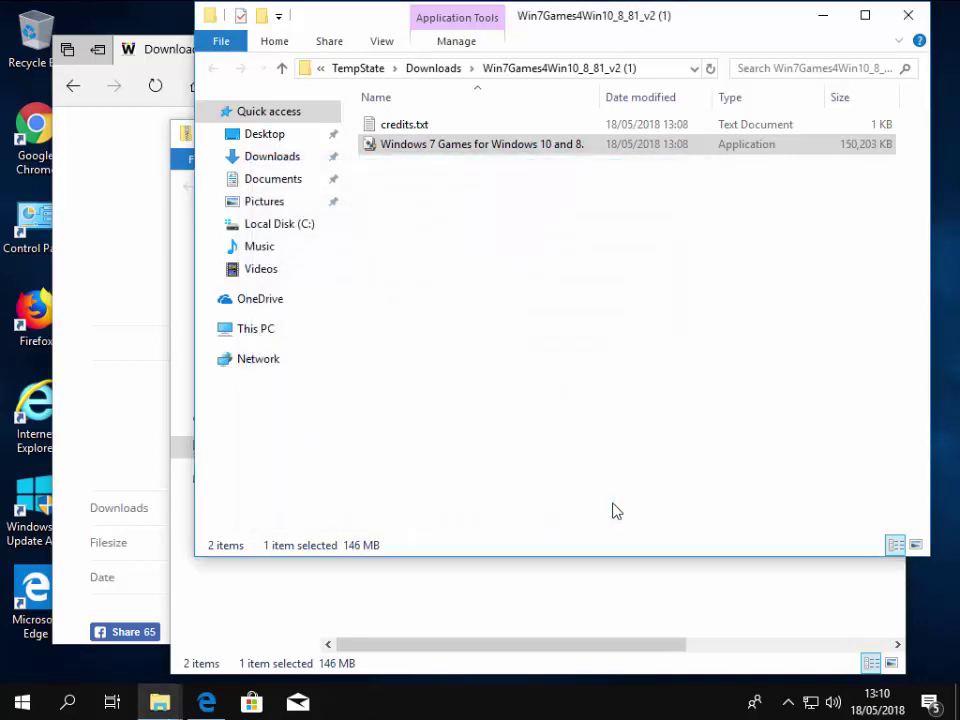
Step: Close the extracted games folder, the ZIP archive window and the browser to return to the desktop
left_click(909, 24)
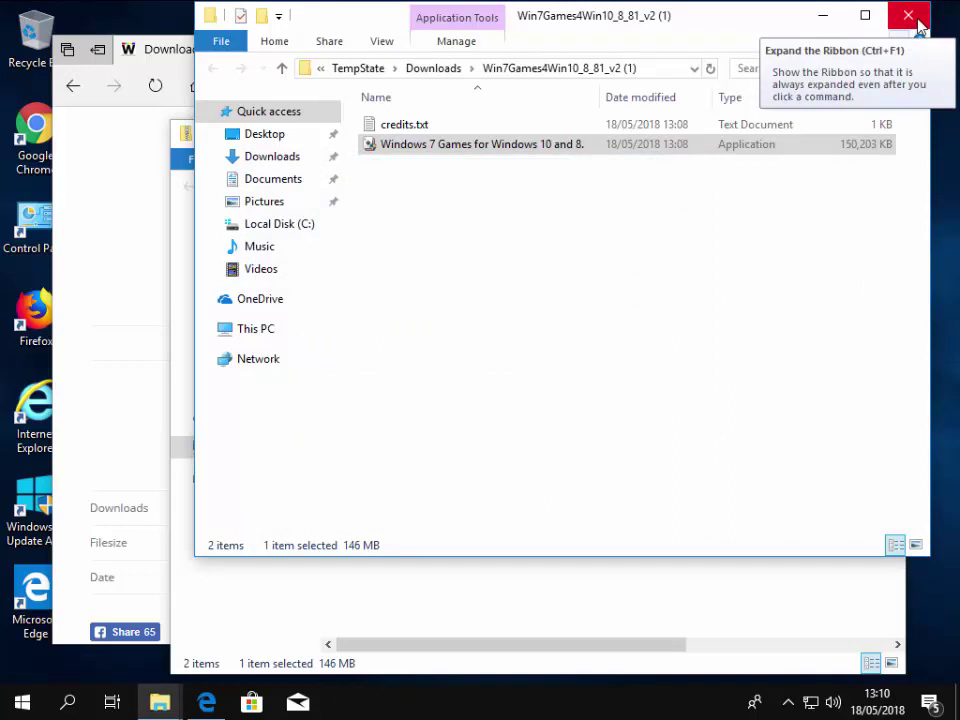
left_click(920, 26)
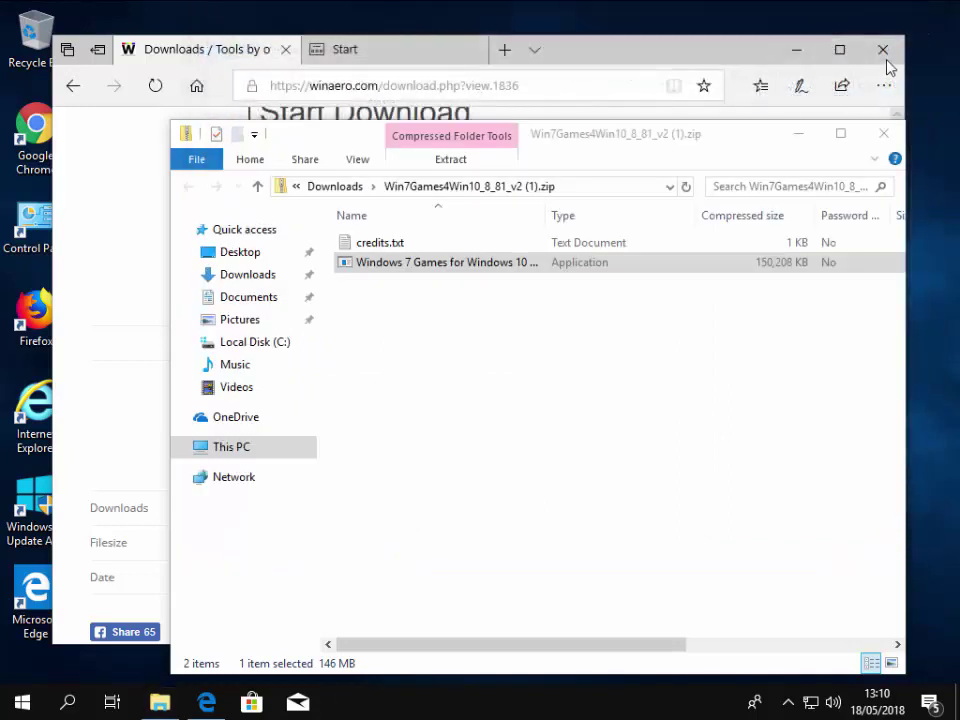
left_click(884, 134)
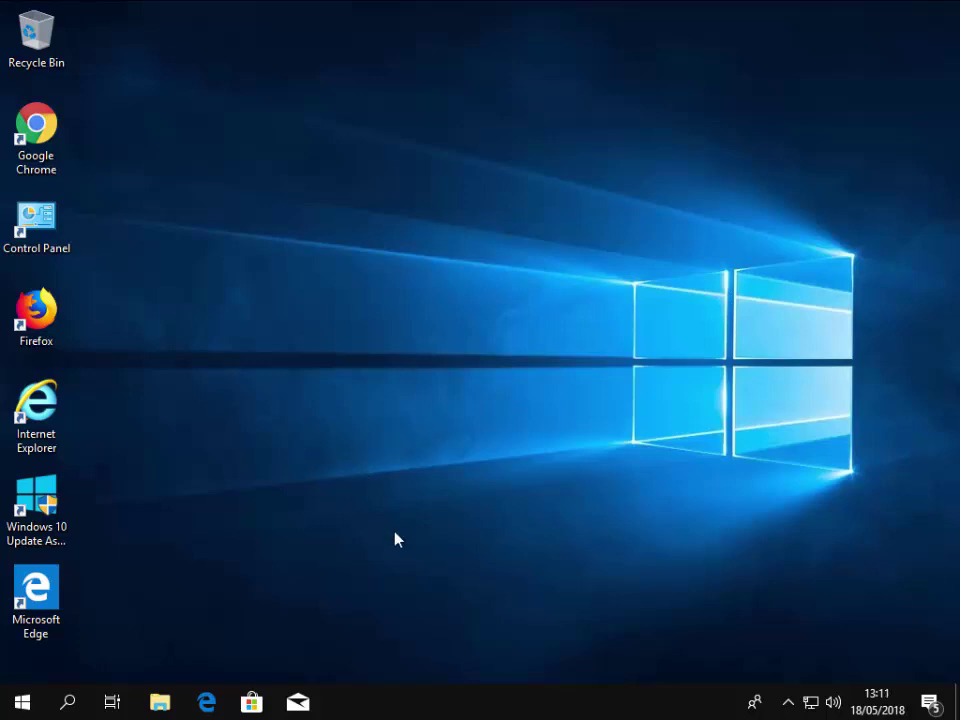
Step: Launch Solitaire from the Games folder among the installed apps
left_click(22, 702)
scroll(191, 514, "down", 5)
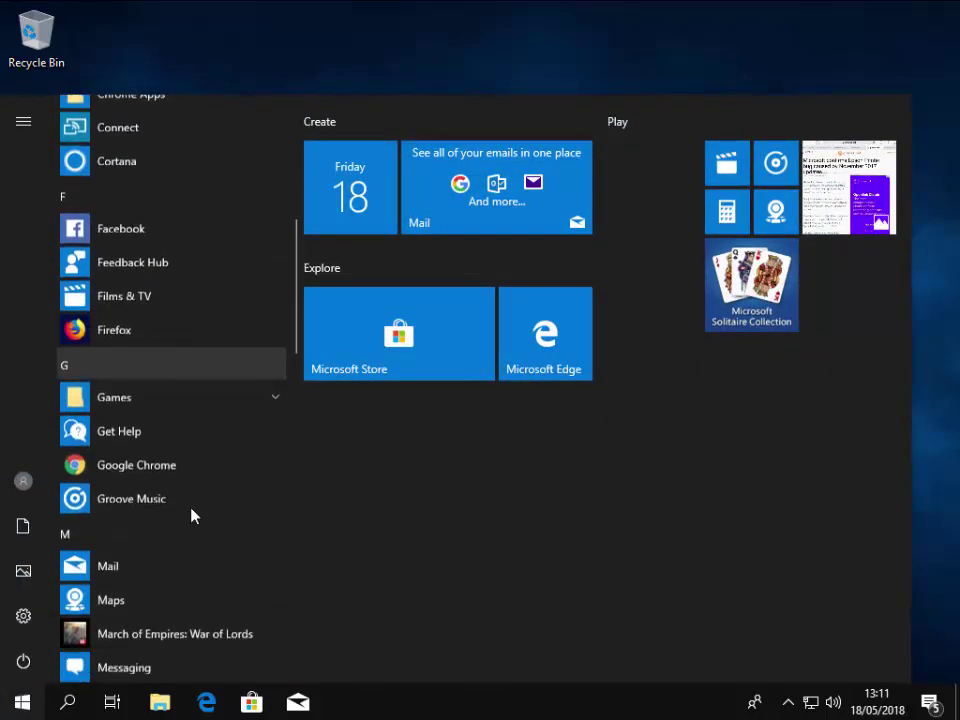
scroll(194, 515, "down", 1)
left_click(213, 374)
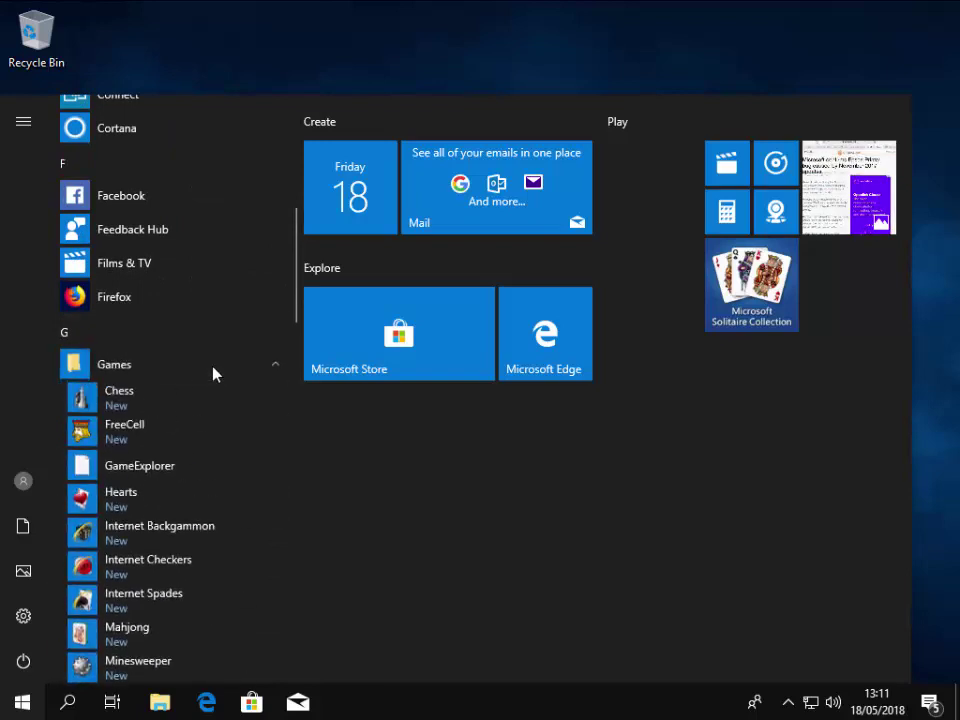
scroll(240, 375, "down", 5)
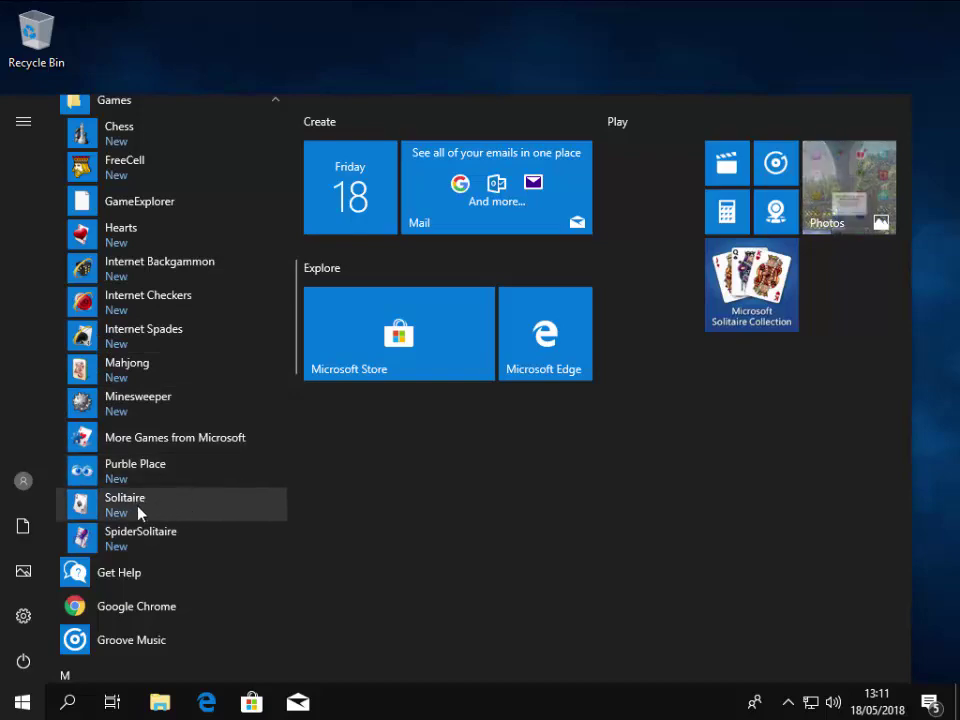
left_click(139, 512)
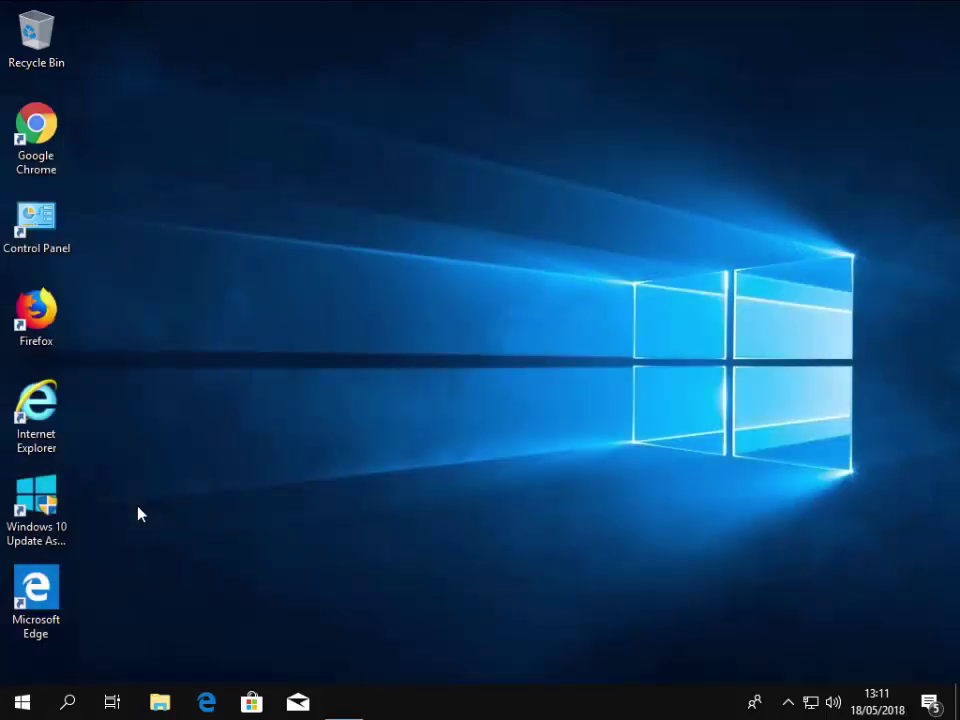